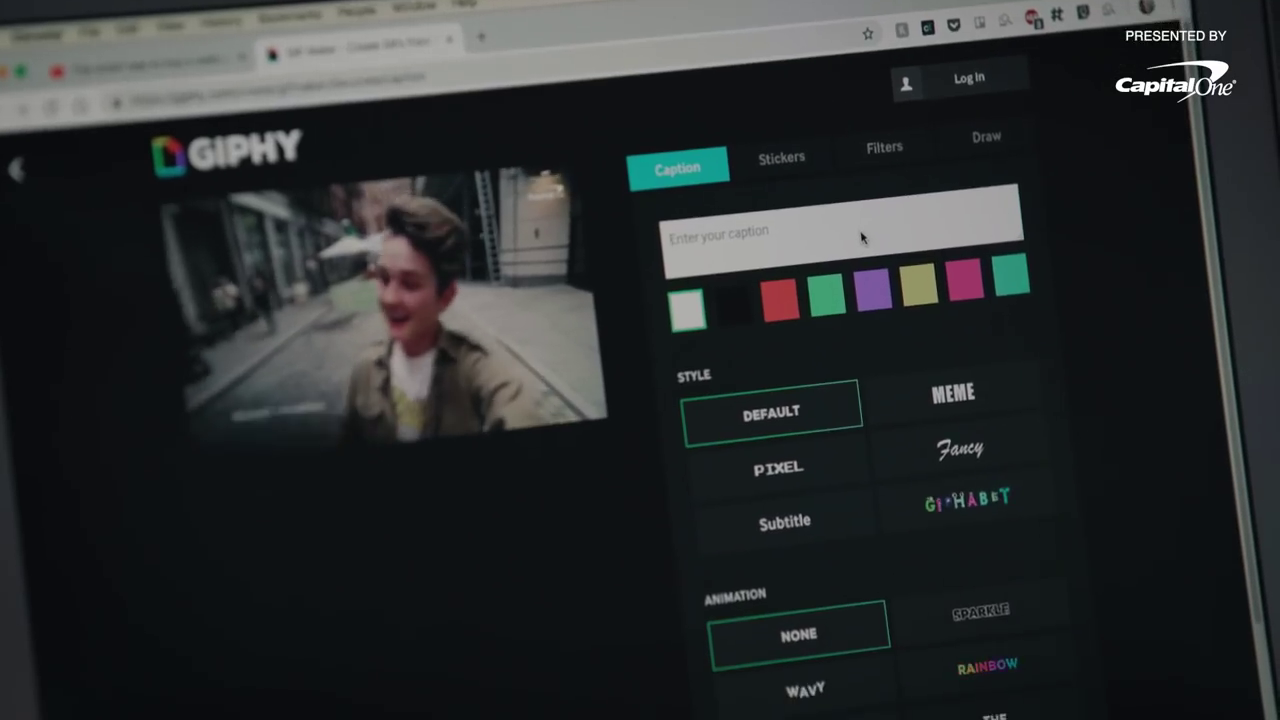
- Caption the GIF 'siiiiick' and start a new GIPHY Capture recording of the YouTube video
{"action": "type", "text": "siiiiick"}
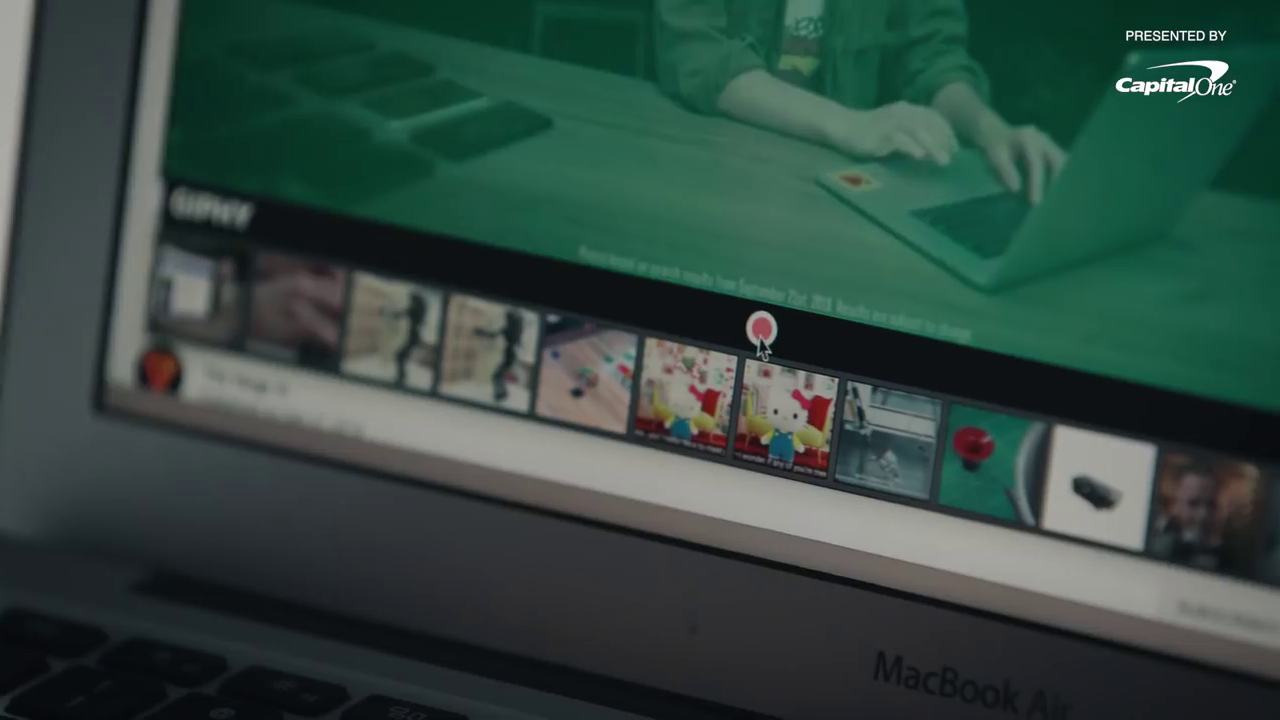
{"action": "left_click", "coordinate": [688, 322]}
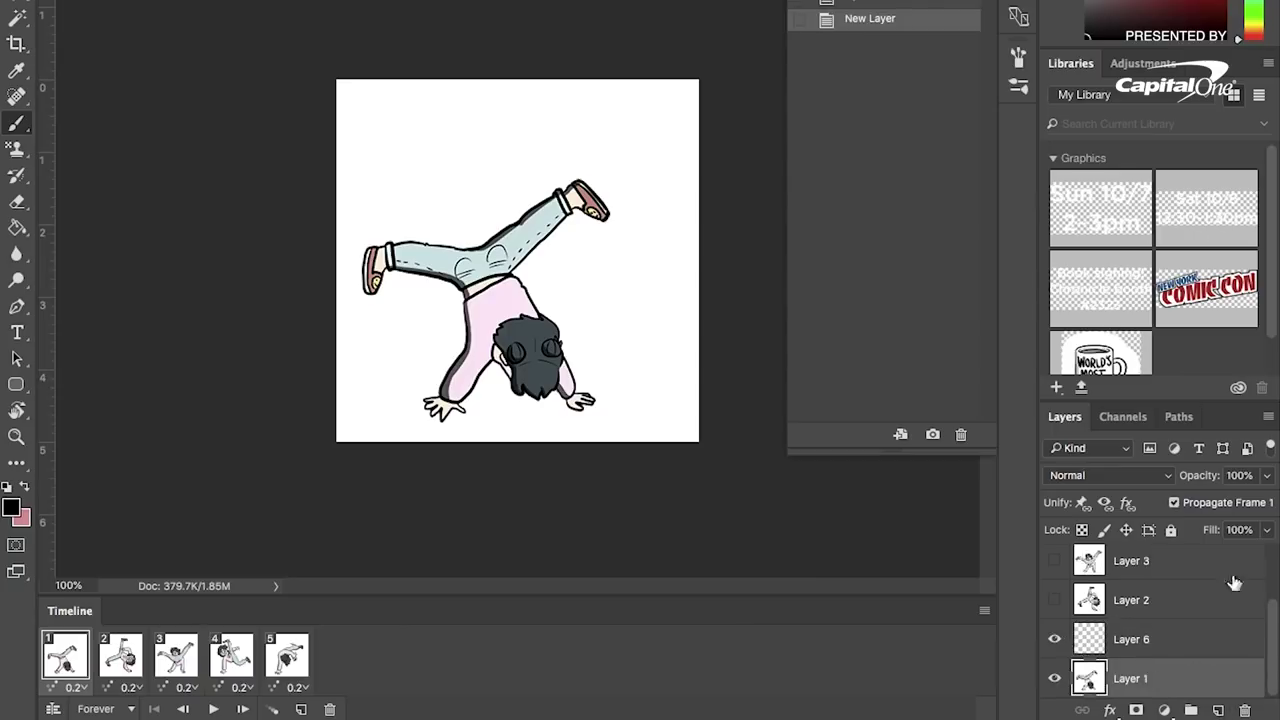
- Lower the reference drawing layer's opacity to 50% in the Layers panel
{"action": "left_click_drag", "start_coordinate": [1180, 483], "coordinate": [1152, 482]}
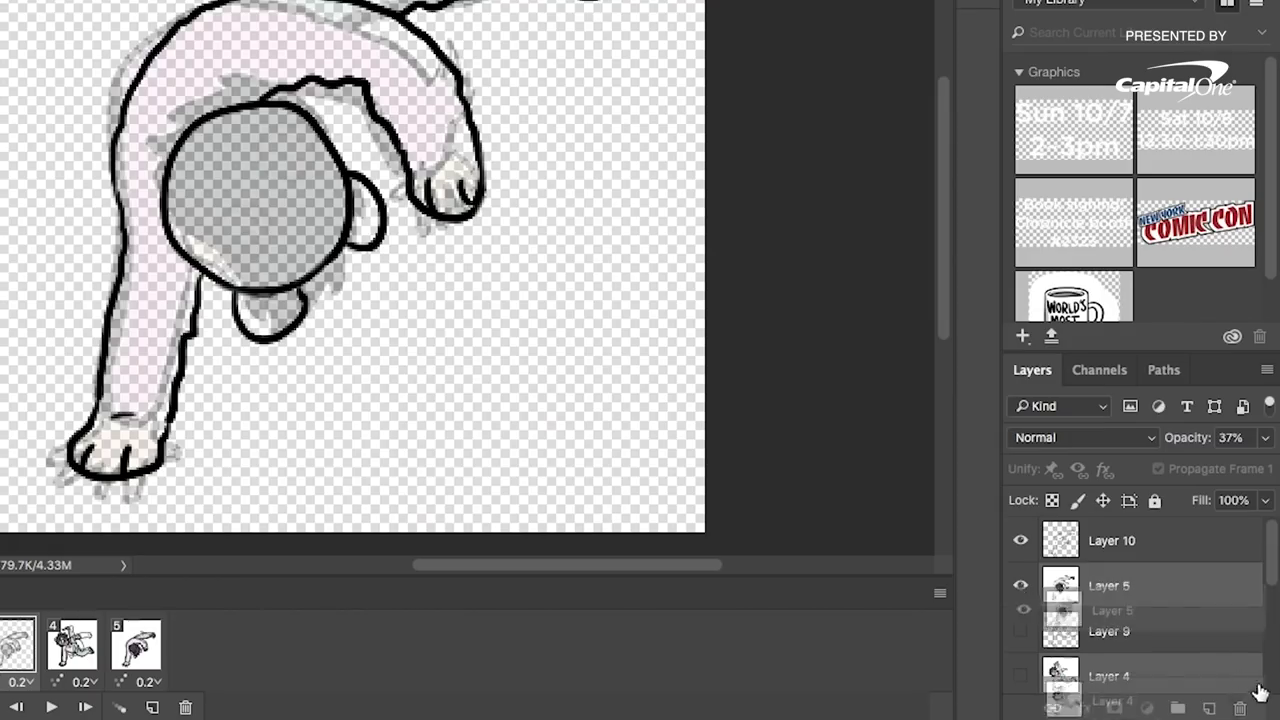
- Delete Layer 5, then select Layer 3 and drag it in the Layers panel
{"action": "left_click_drag", "start_coordinate": [1260, 692], "coordinate": [1242, 706]}
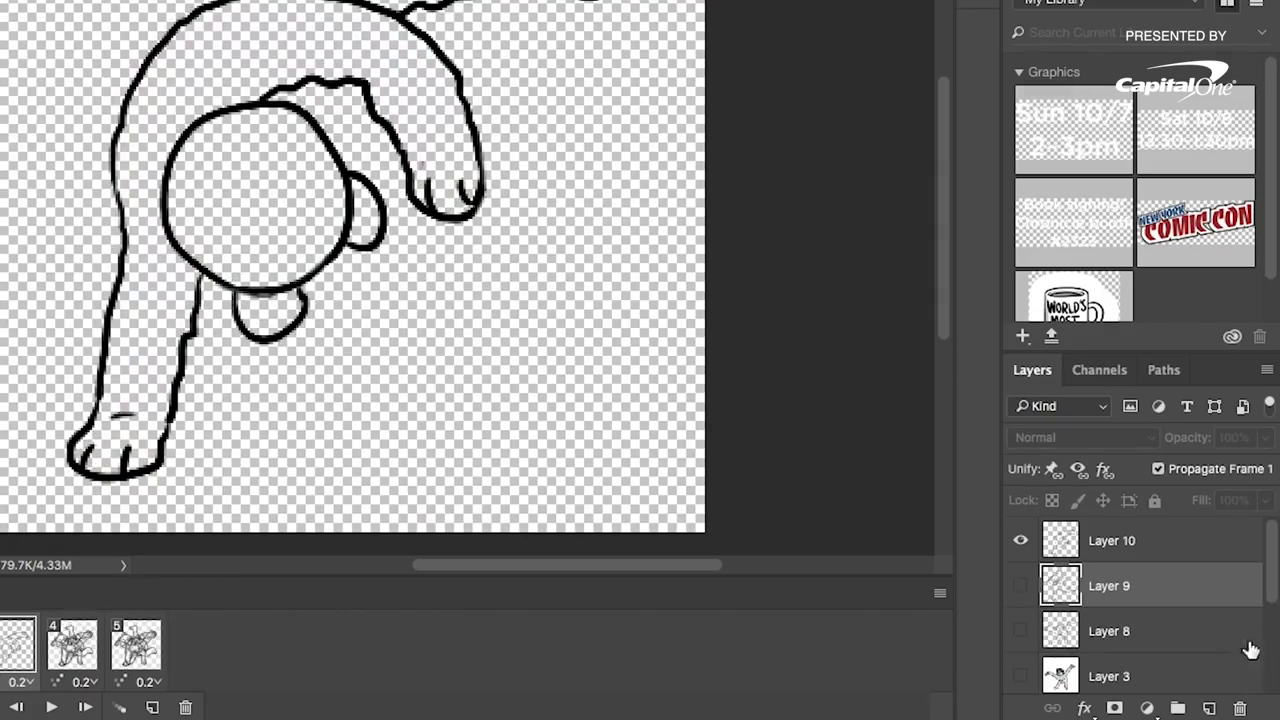
{"action": "left_click", "coordinate": [1212, 659]}
{"action": "left_click_drag", "start_coordinate": [1272, 590], "coordinate": [1265, 622]}
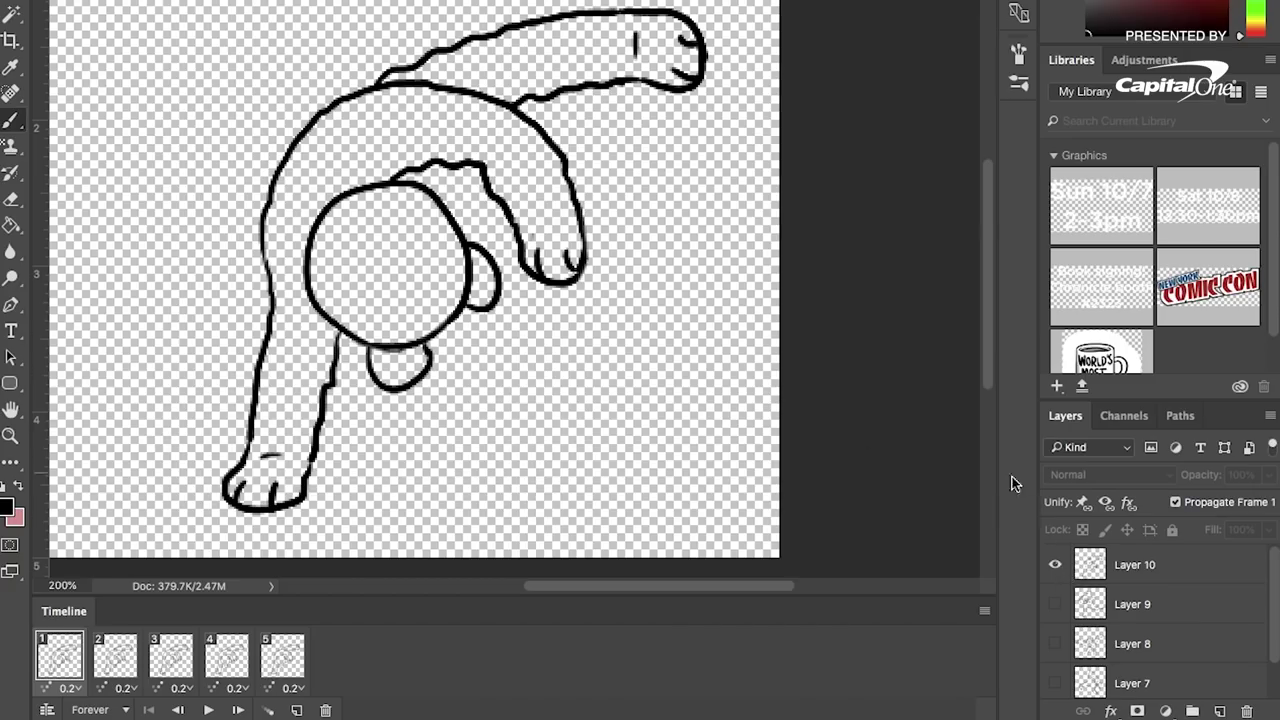
- Check the bear drawings by toggling visibility of Layers 10, 6 and 7
{"action": "left_click", "coordinate": [1056, 566]}
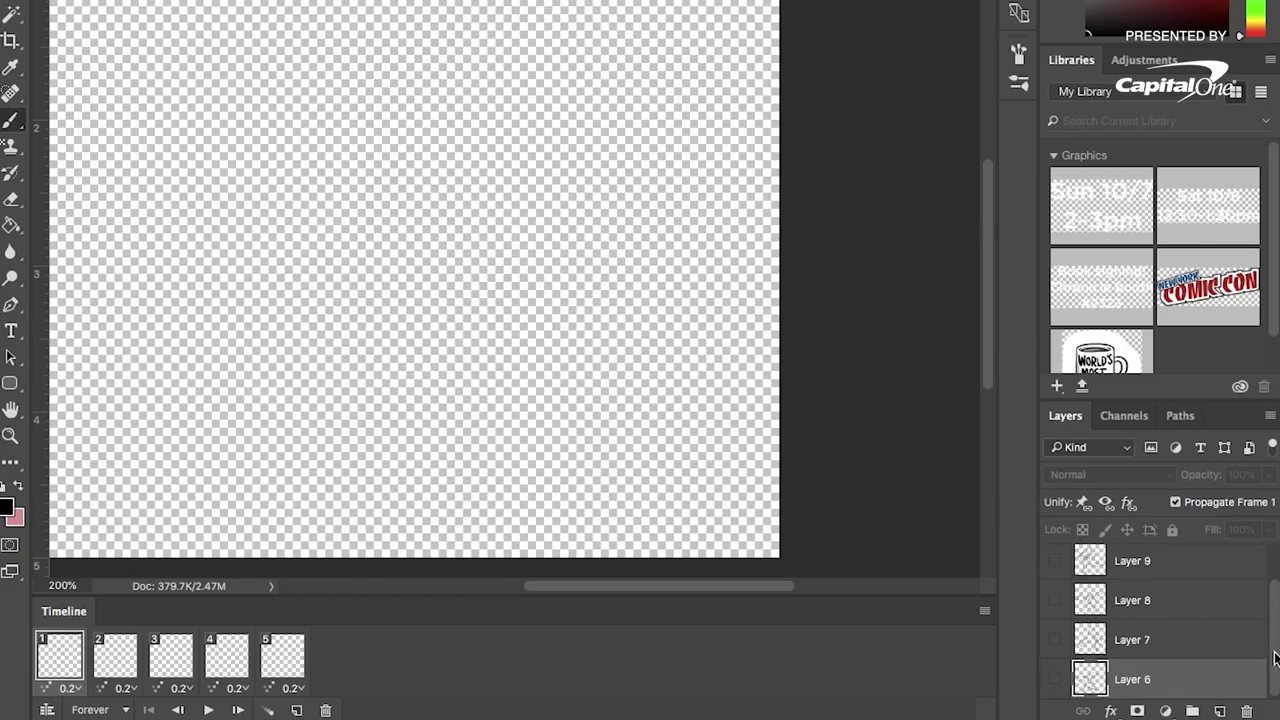
{"action": "left_click", "coordinate": [1055, 680]}
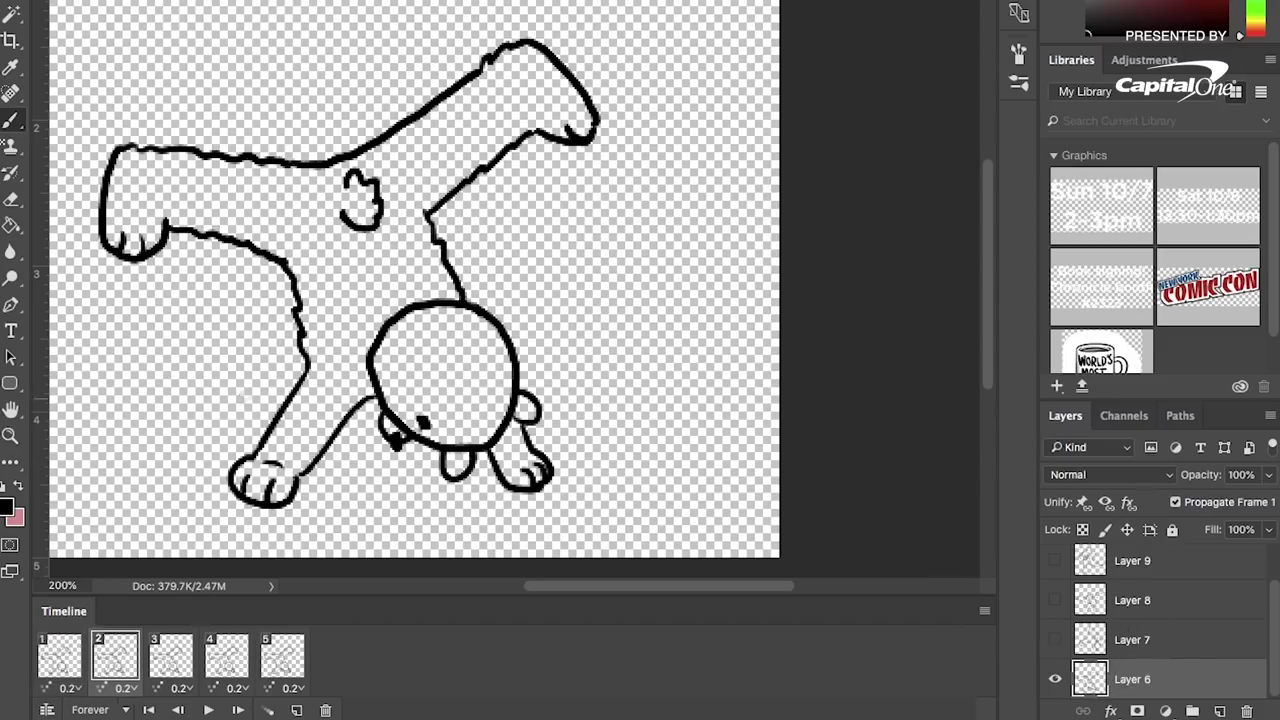
{"action": "left_click", "coordinate": [1055, 679]}
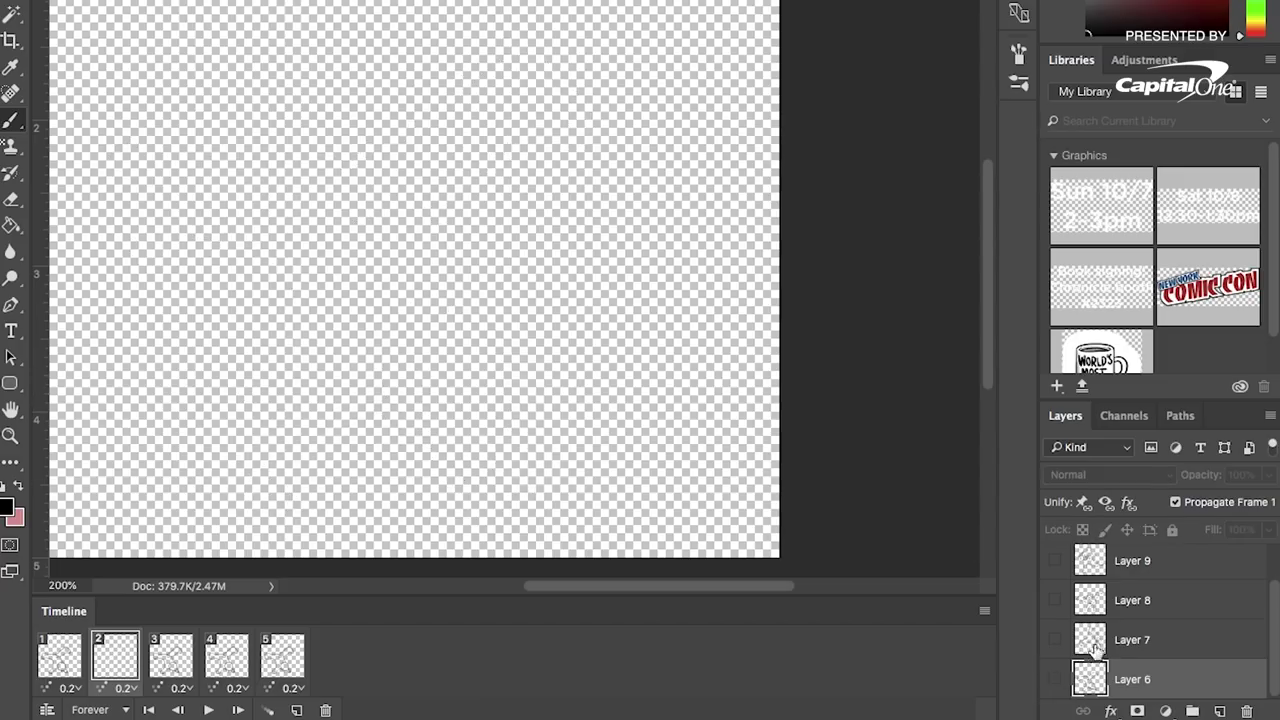
{"action": "left_click", "coordinate": [1055, 639]}
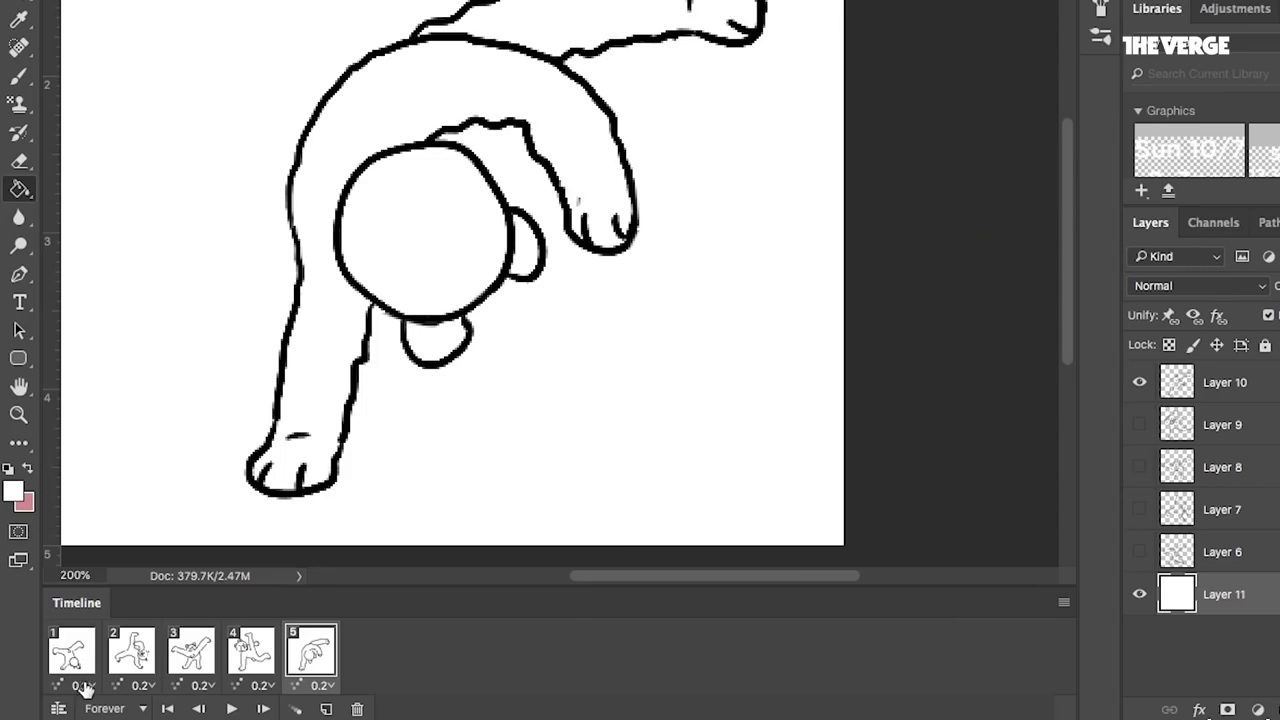
- Set the delay of frames 1 and 2 to 0.1 seconds in the Timeline
{"action": "left_click", "coordinate": [85, 686]}
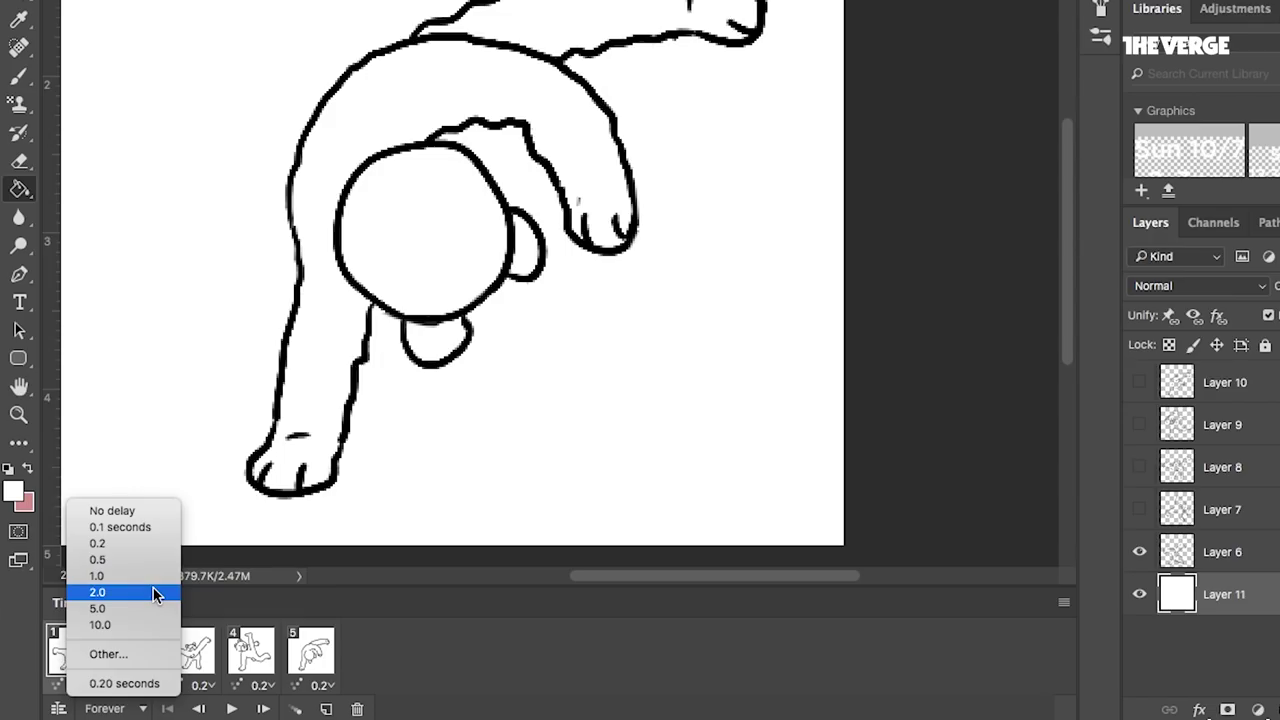
{"action": "left_click", "coordinate": [123, 528]}
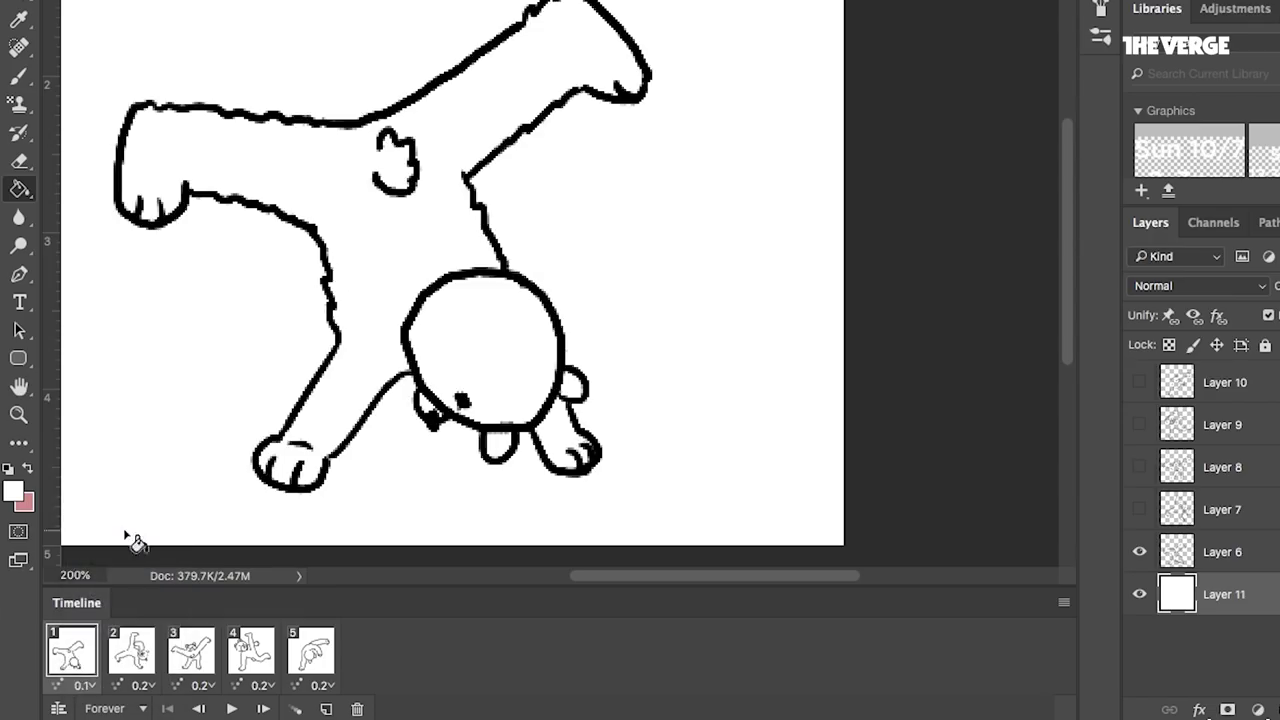
{"action": "left_click", "coordinate": [148, 665]}
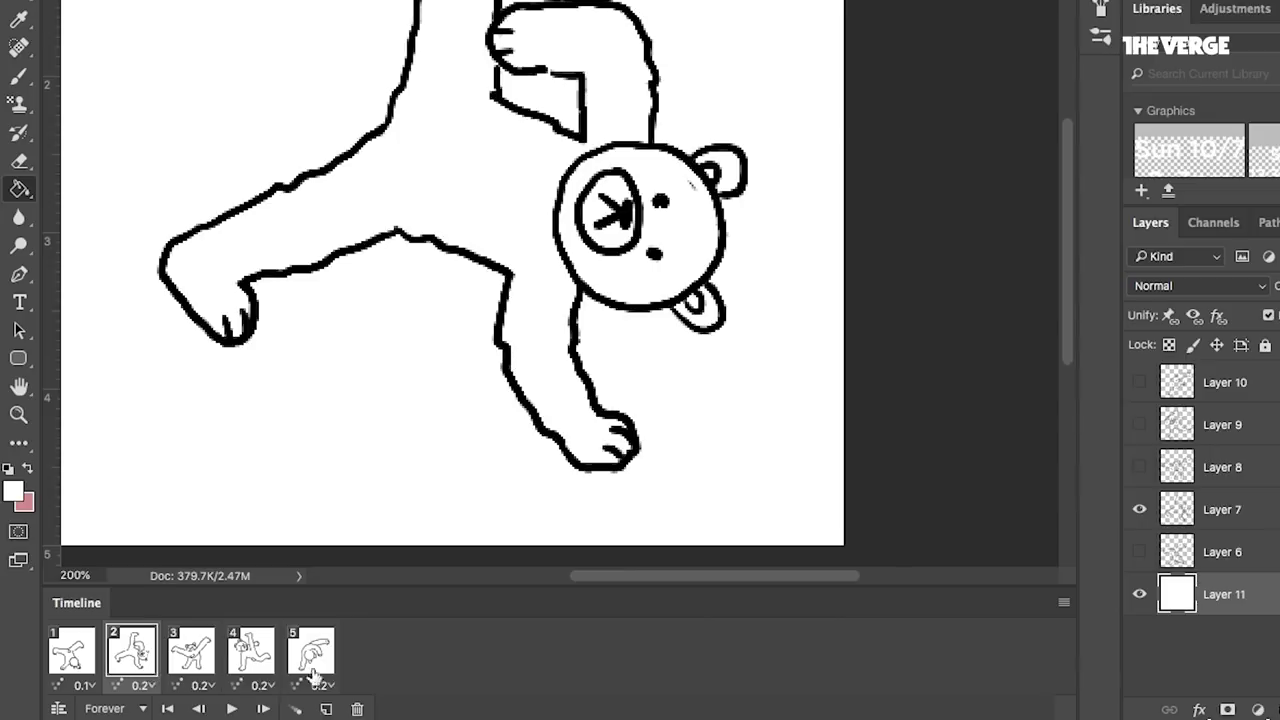
{"action": "left_click", "coordinate": [325, 686]}
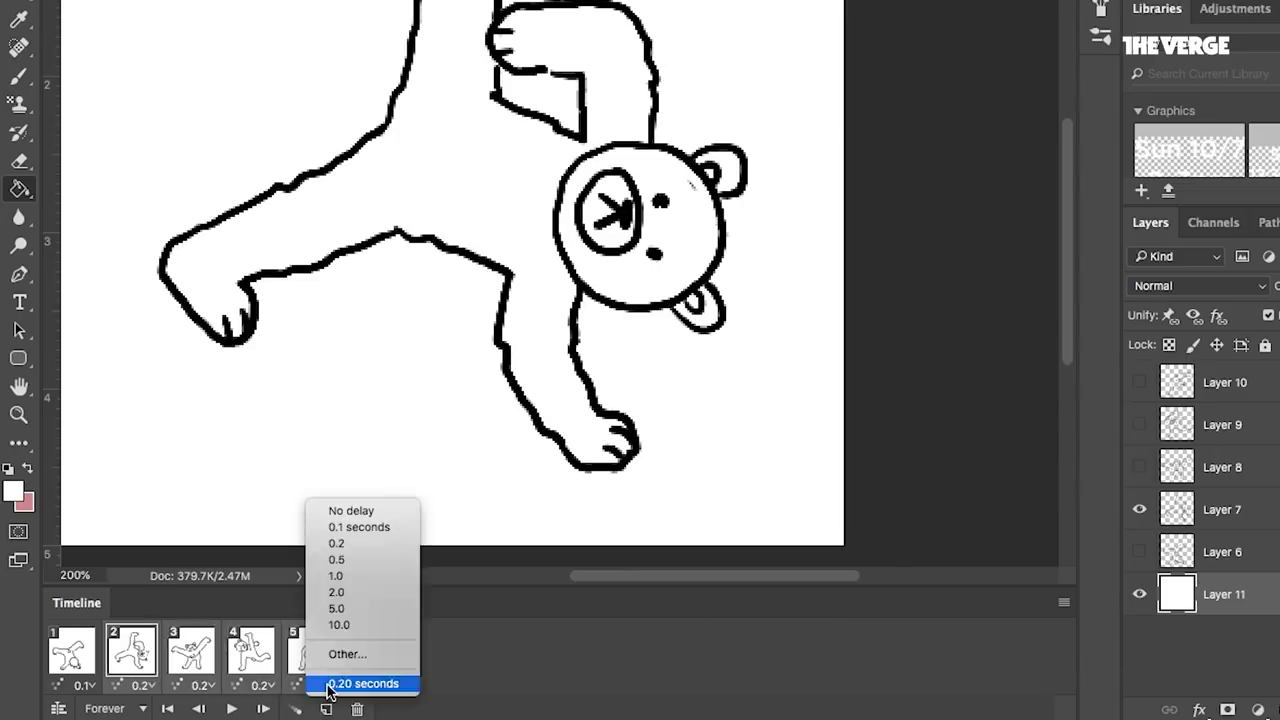
{"action": "left_click", "coordinate": [356, 526]}
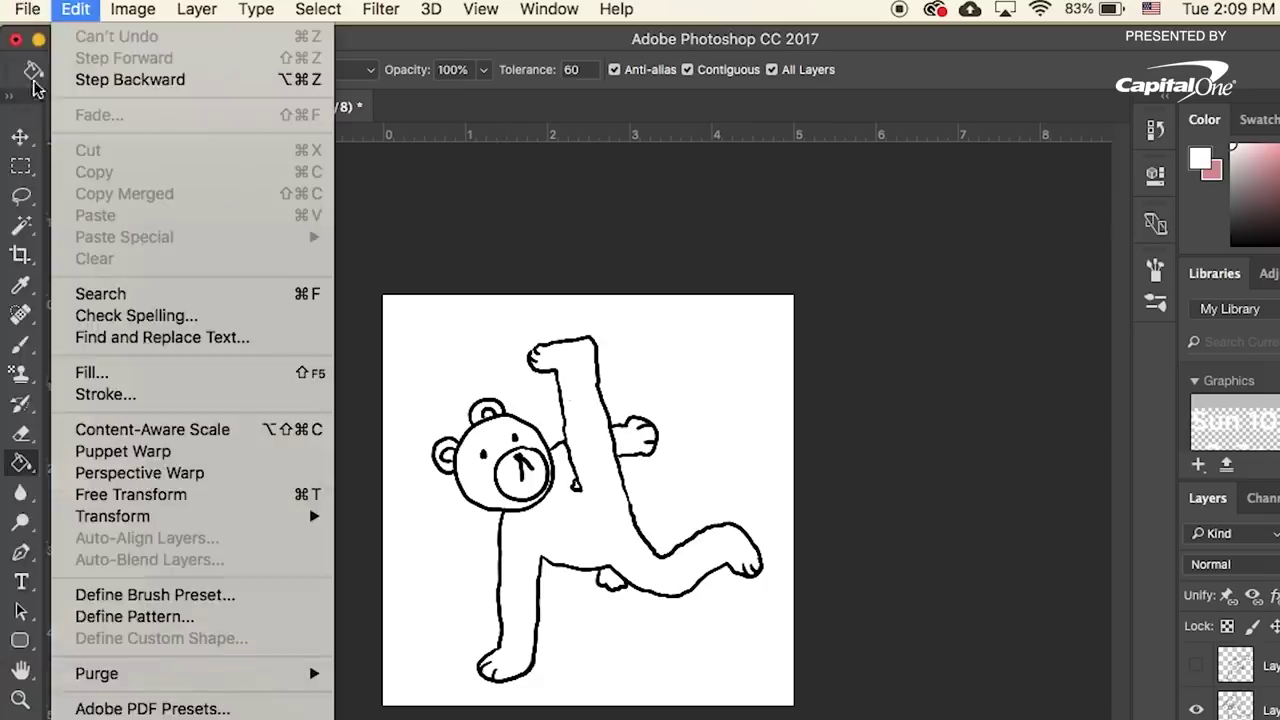
{"action": "mouse_move", "coordinate": [52, 323]}
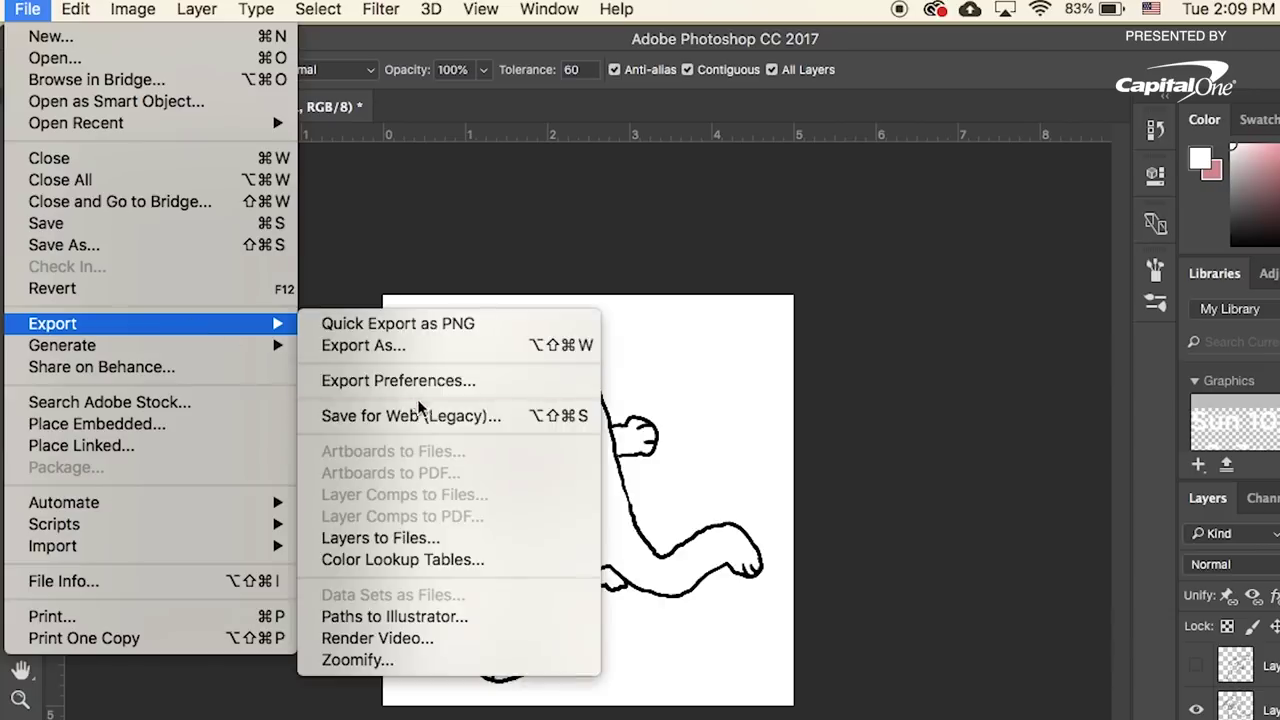
- Open Save for Web (Legacy) settings and continue to the Save dialog
{"action": "left_click", "coordinate": [420, 412]}
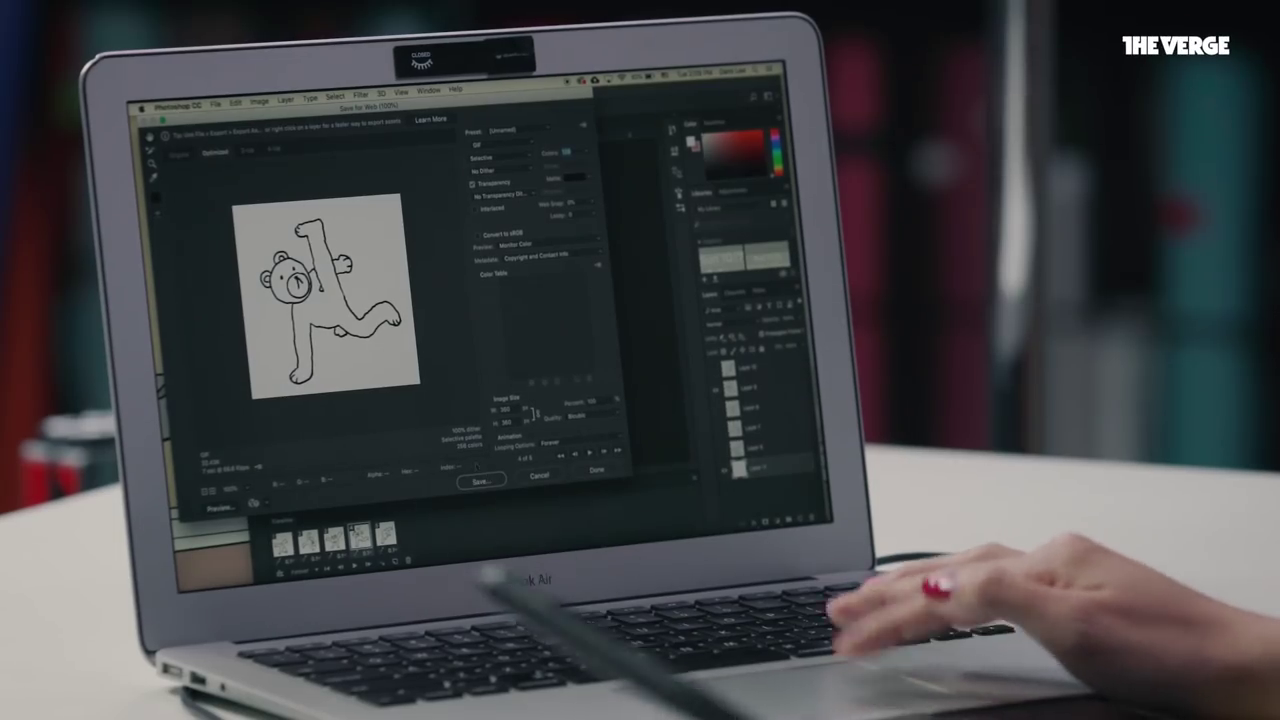
{"action": "left_click", "coordinate": [485, 481]}
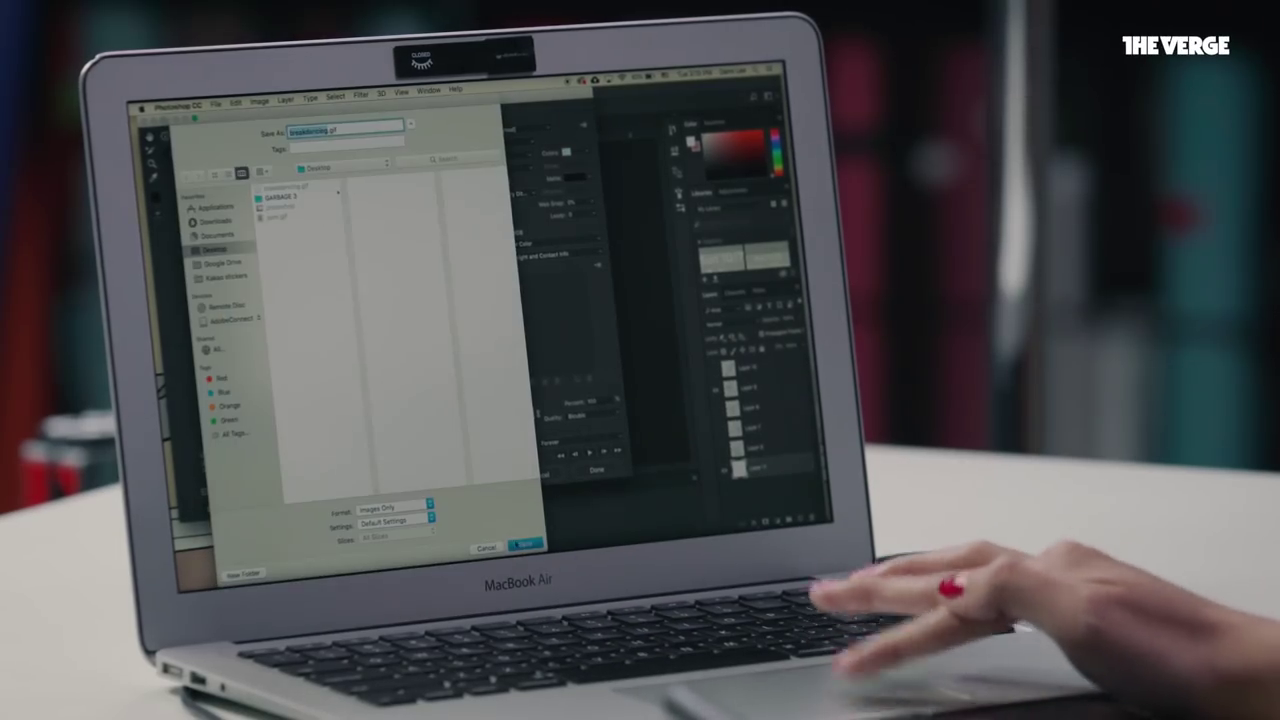